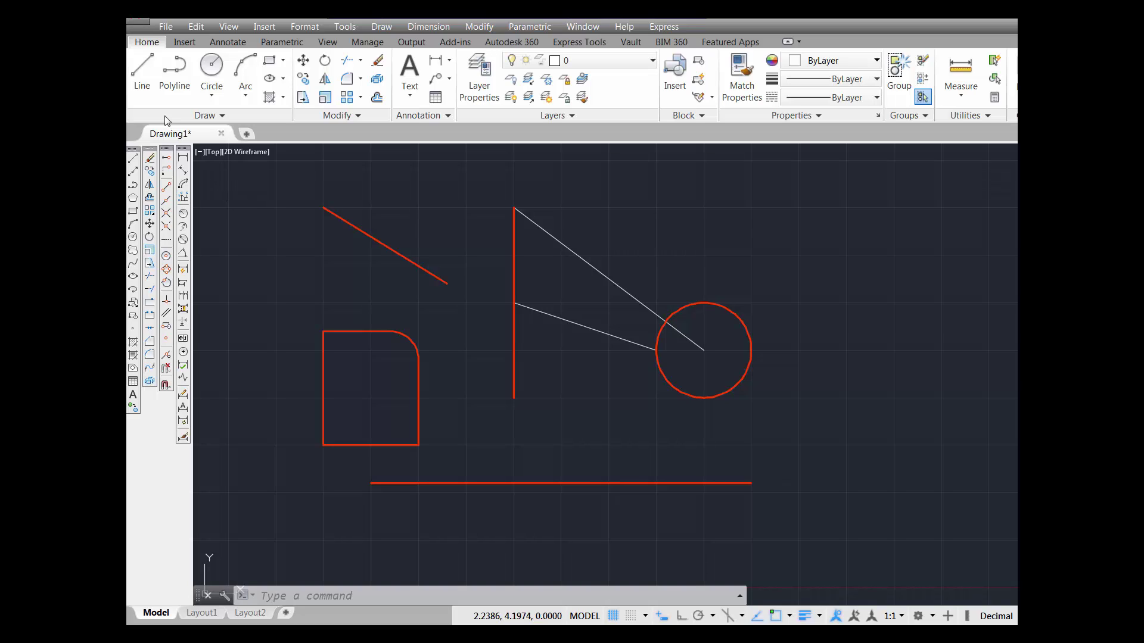
Draw a line from the intersection of the lower white line and the circle, perpendicular to the lower horizontal red line, using INT and PER snap overrides
click(141, 66)
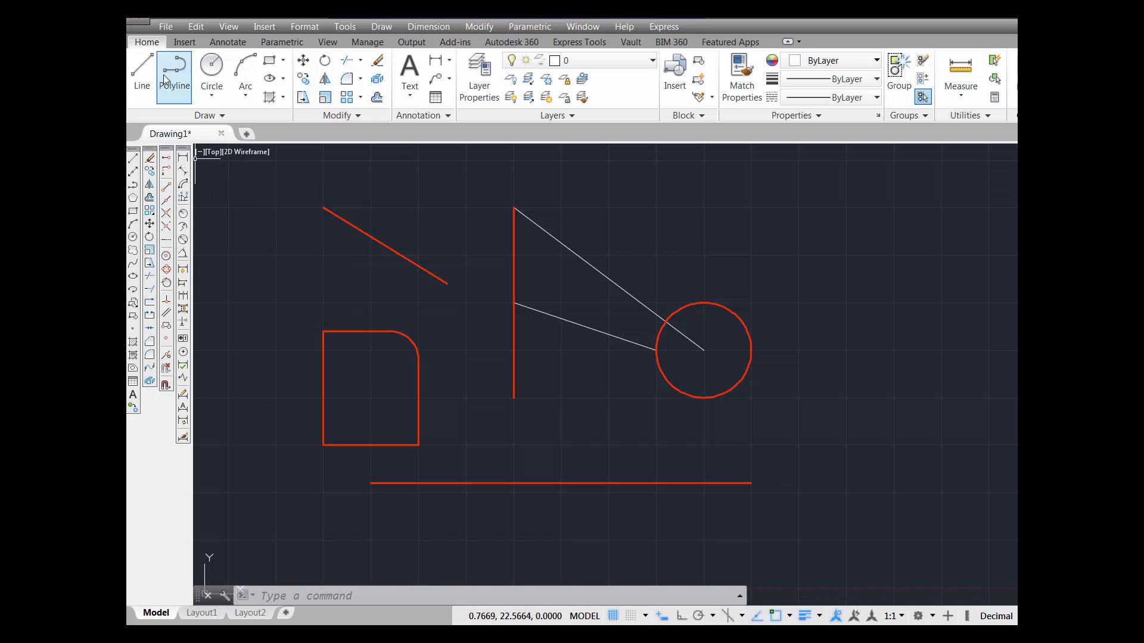
click(139, 65)
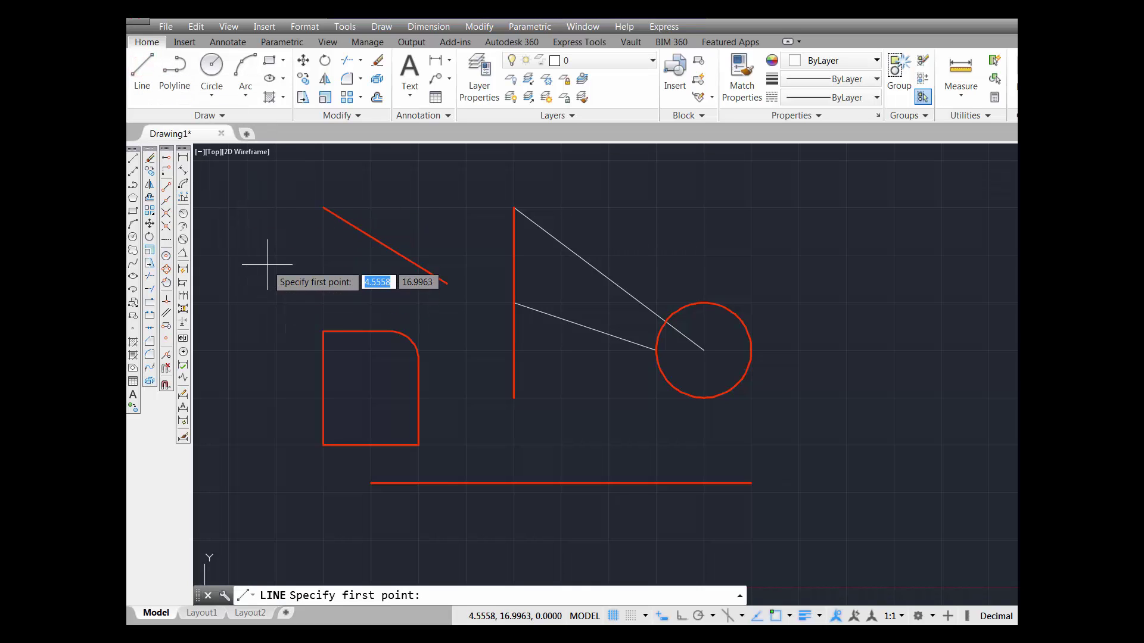
text(INT)
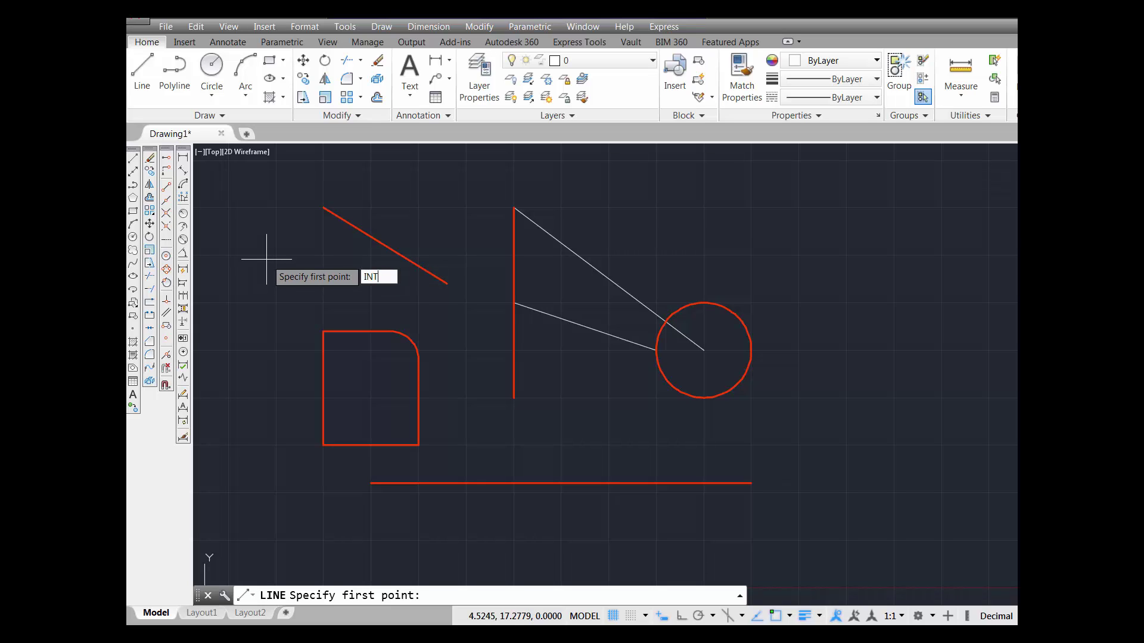
key(Return)
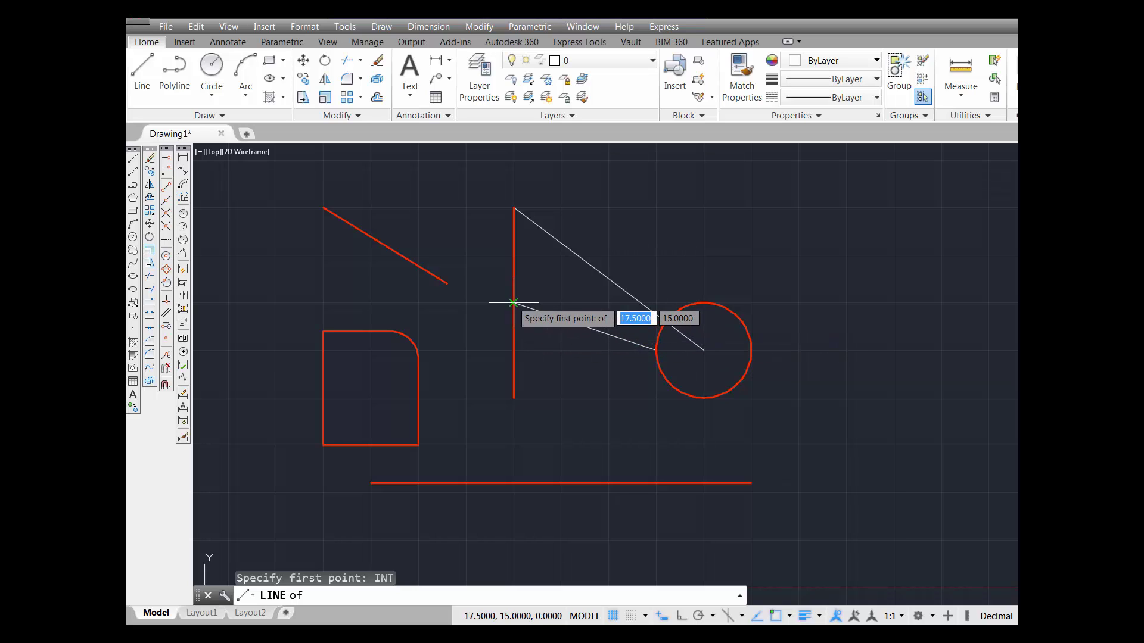
click(655, 351)
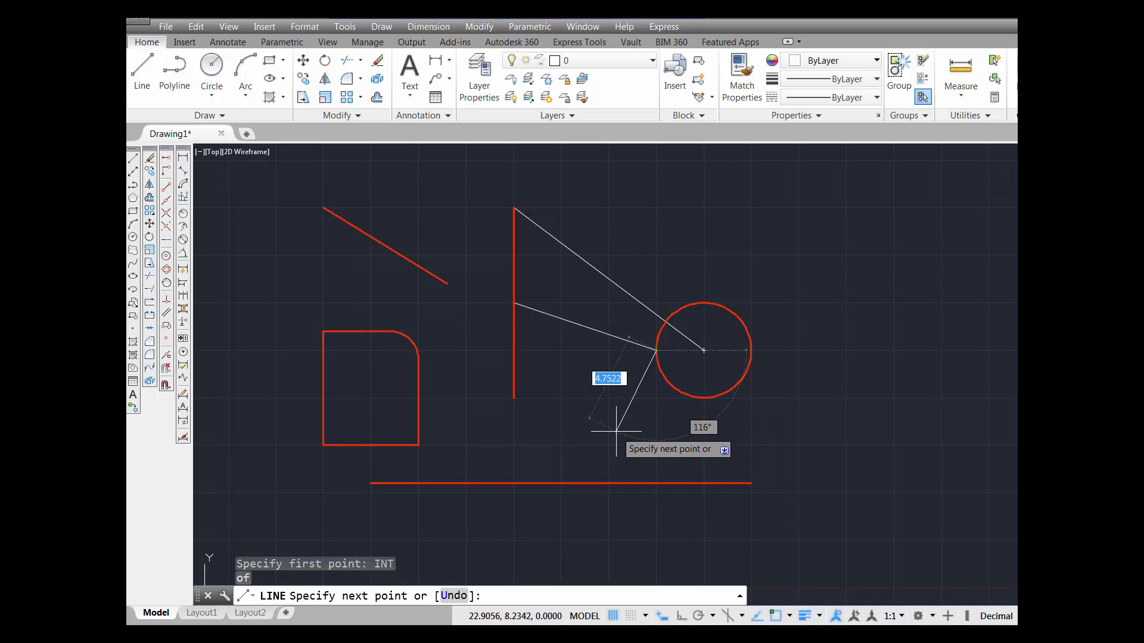
text(PER)
key(Return)
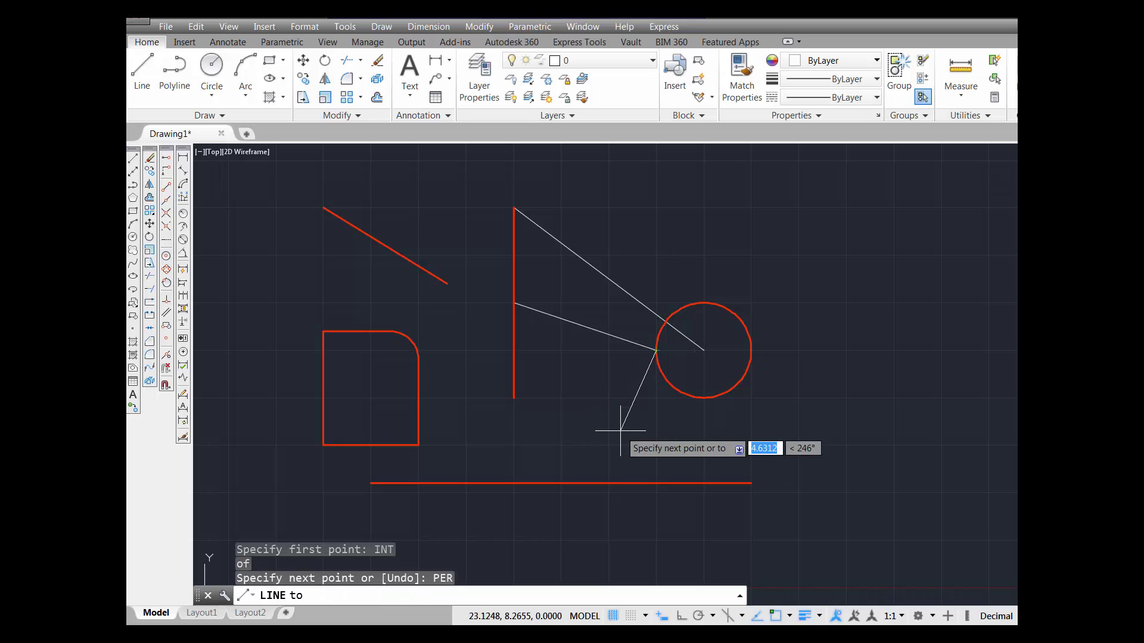
click(662, 477)
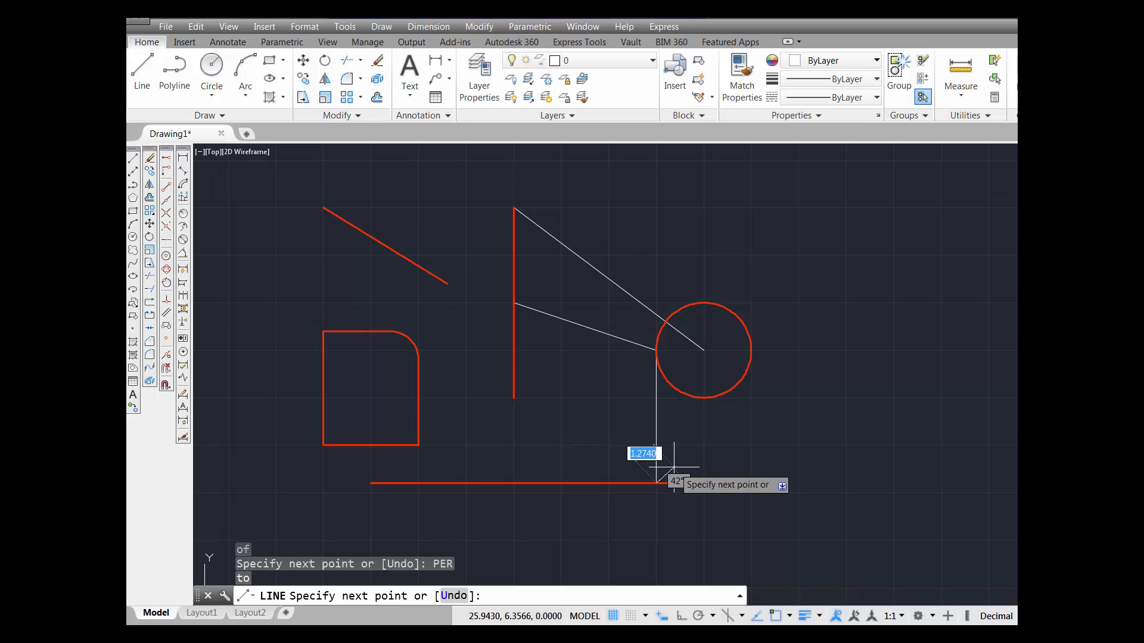
right_click(674, 467)
click(694, 474)
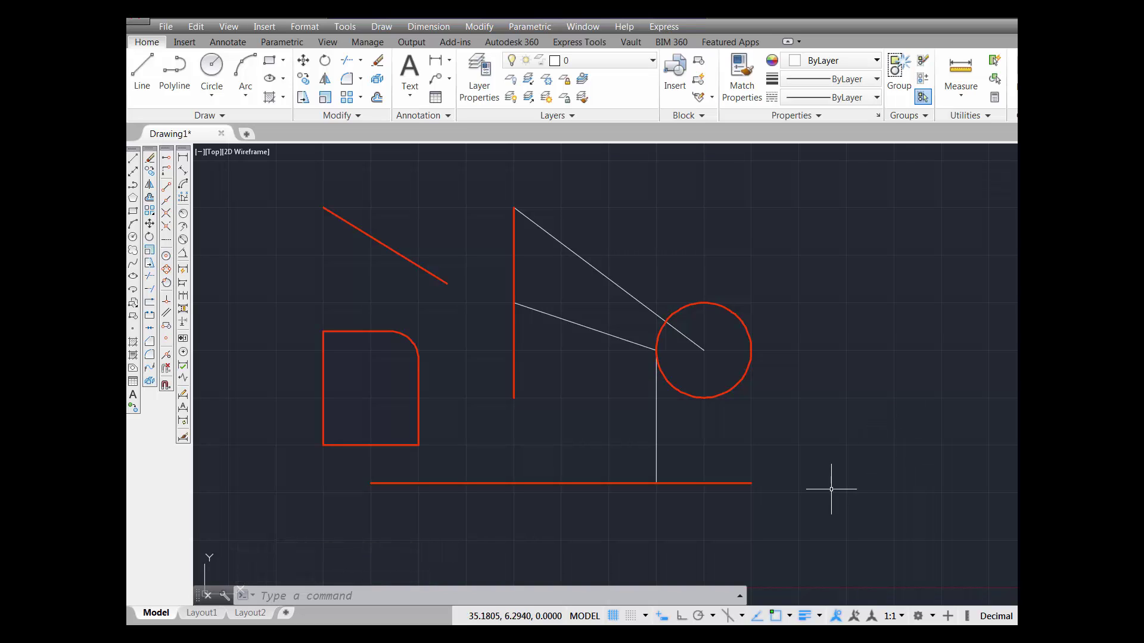
Turn off the Endpoint, Midpoint, Center and Quadrant running object snaps
click(790, 617)
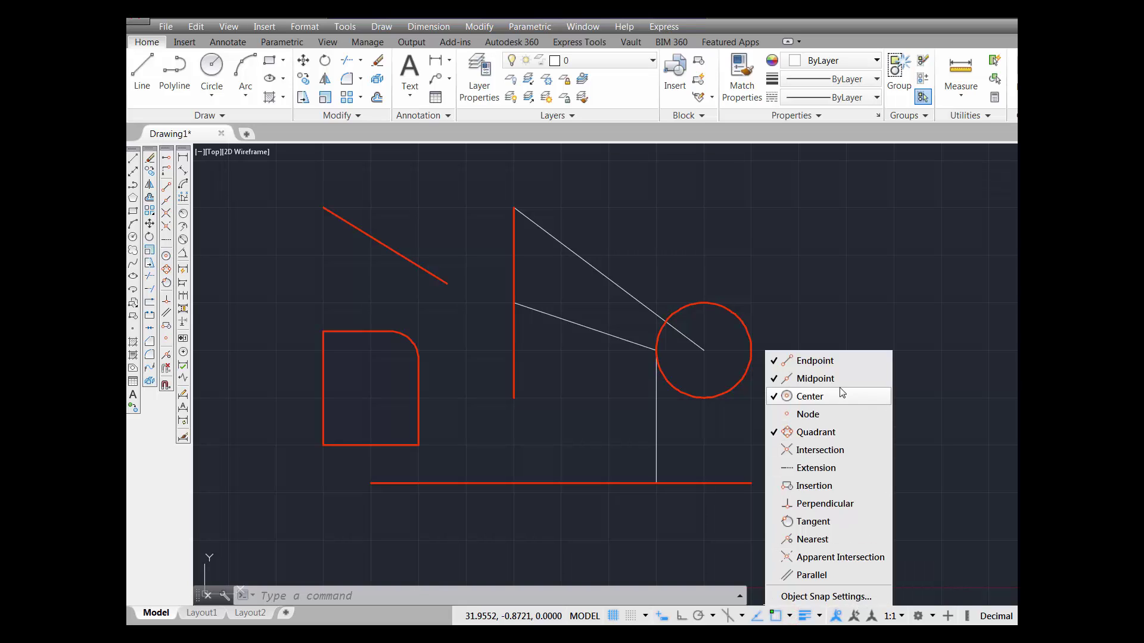
click(822, 360)
click(818, 379)
click(815, 397)
click(815, 433)
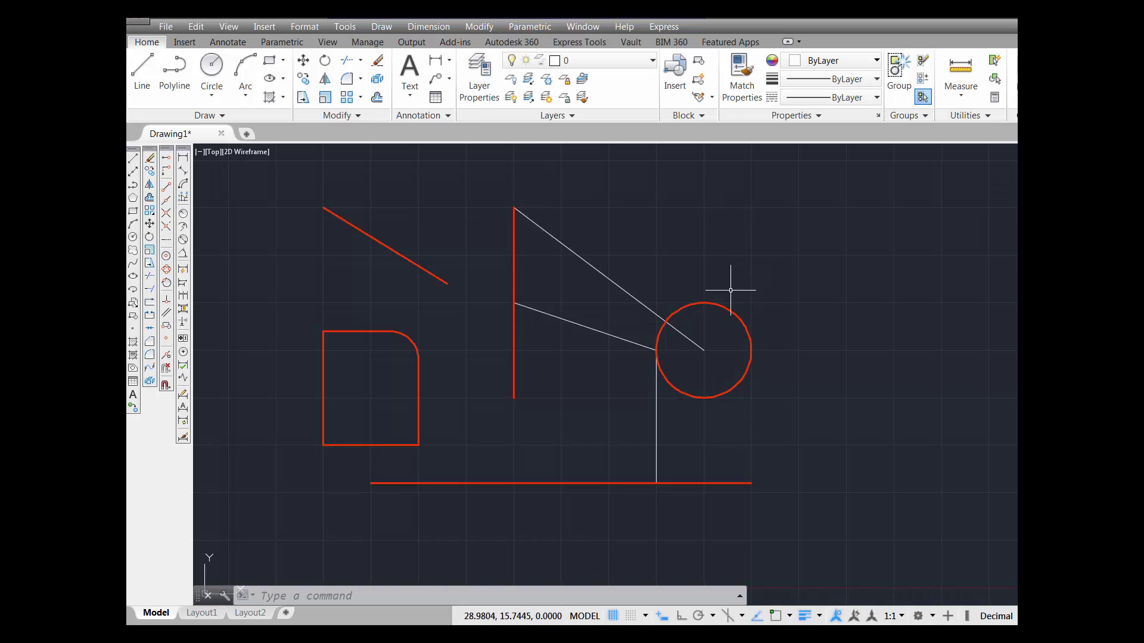
mouse_move(719, 303)
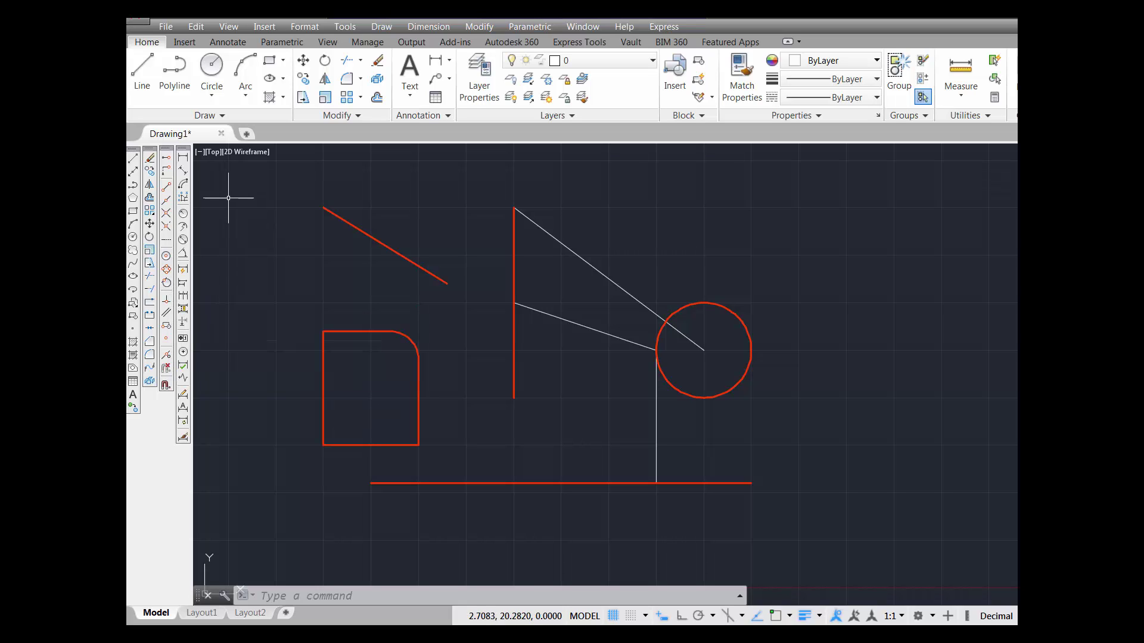
Draw a line from the vertical red line's upper endpoint tangent to the circle's upper side, using ENDP and TAN snap overrides
click(142, 70)
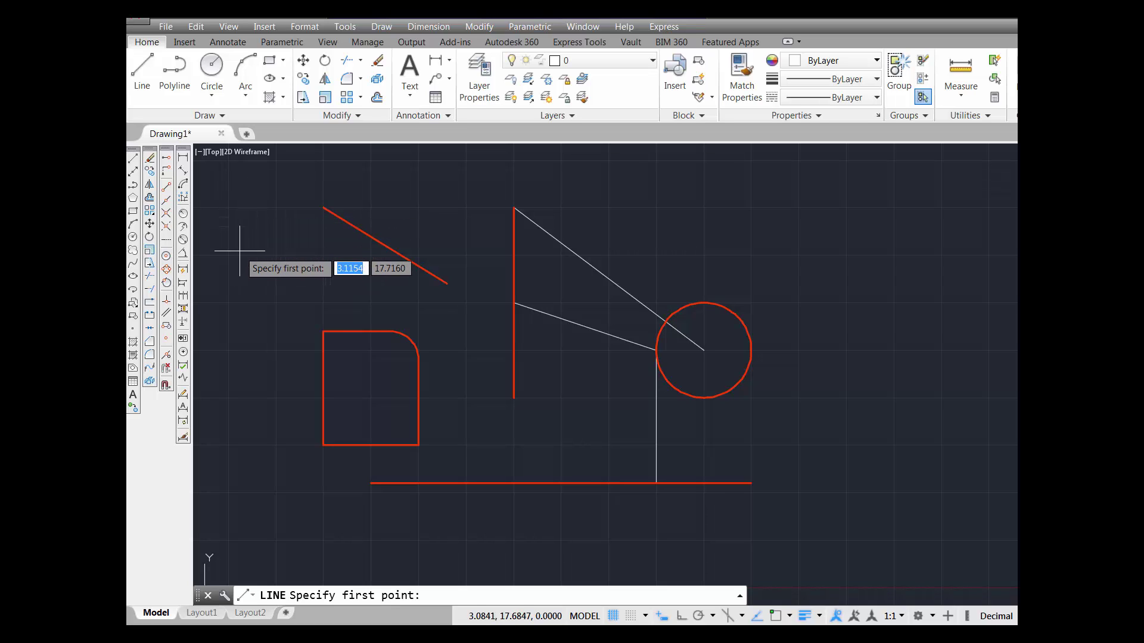
text(EN)
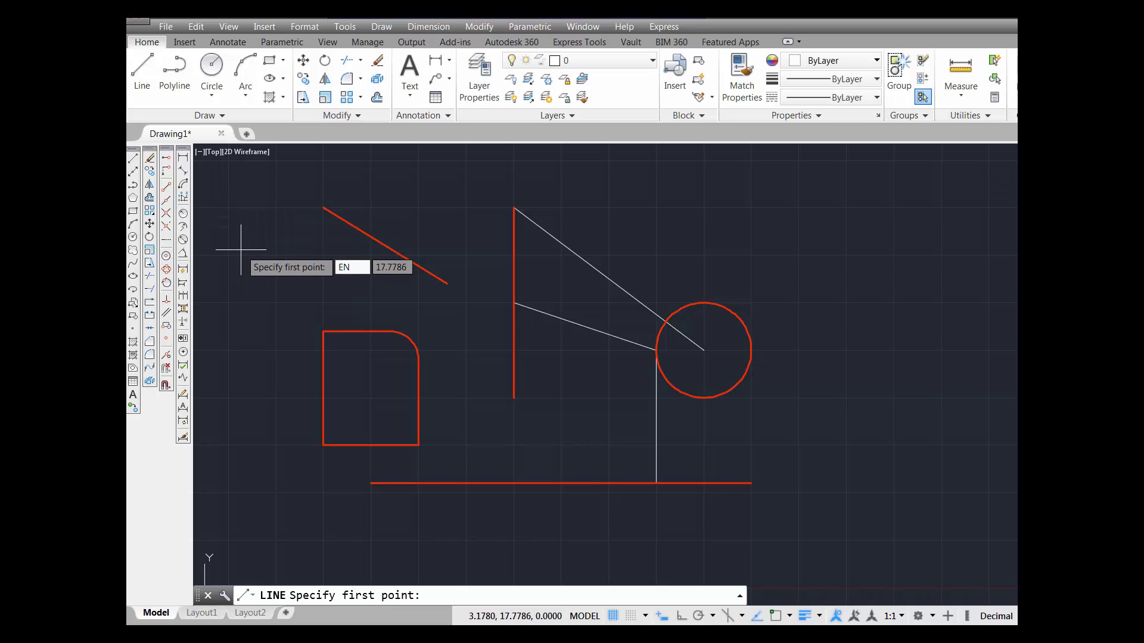
text(DP)
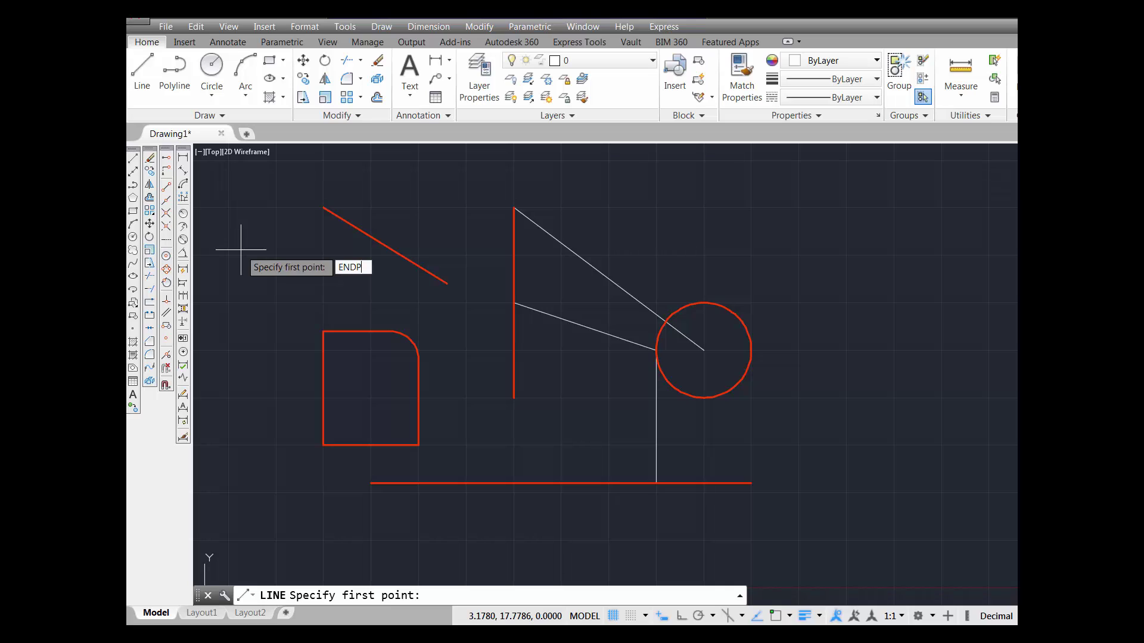
key(Return)
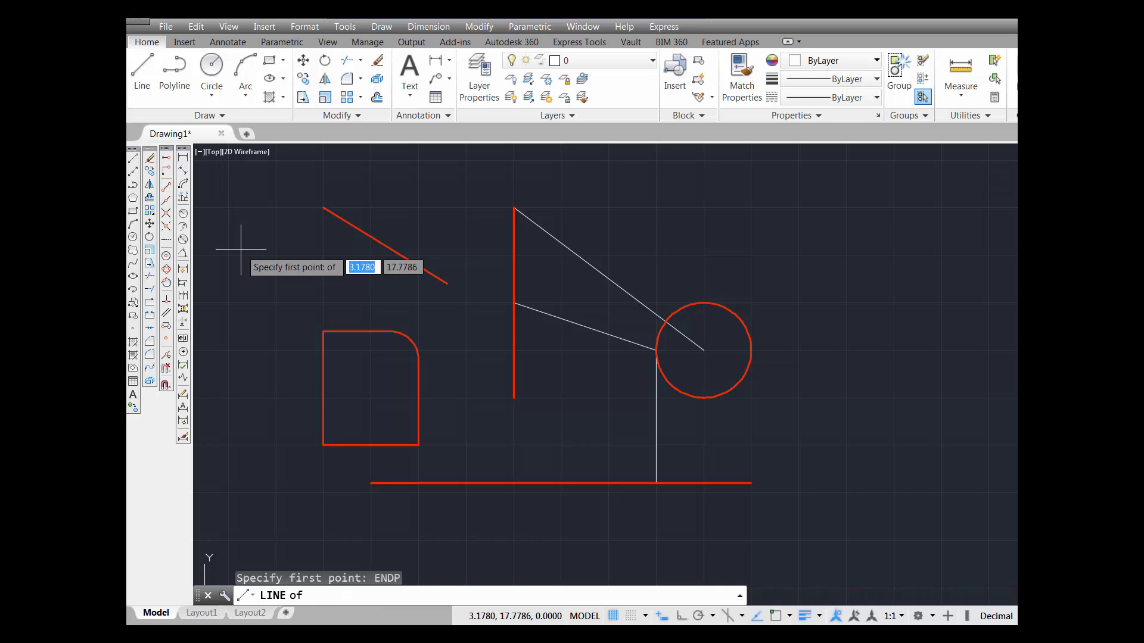
click(516, 203)
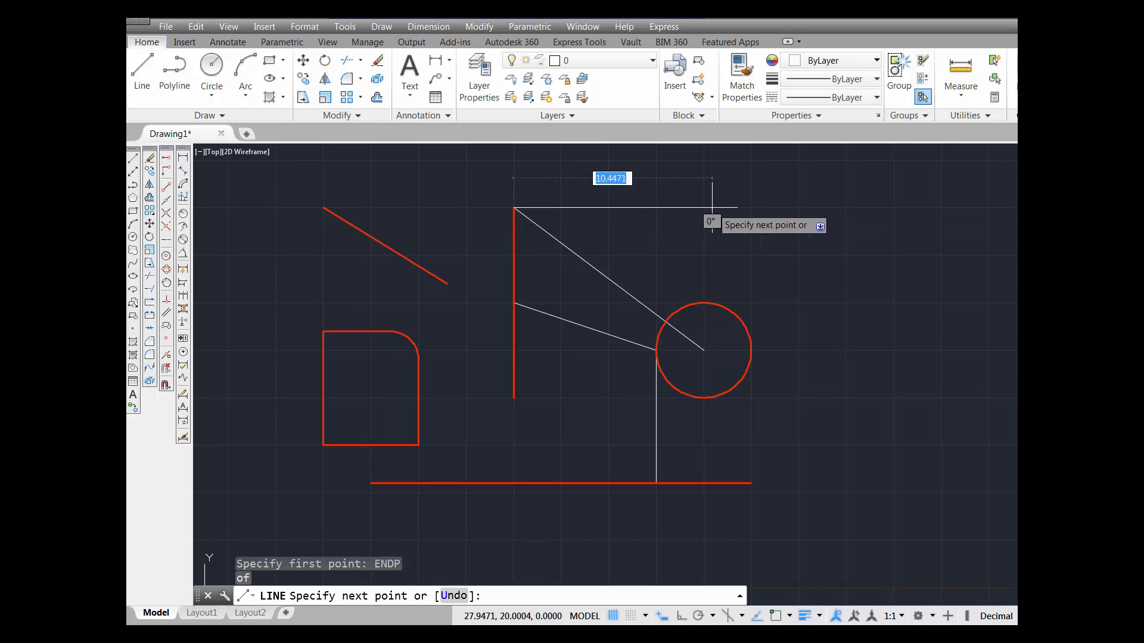
text(TA)
text(N)
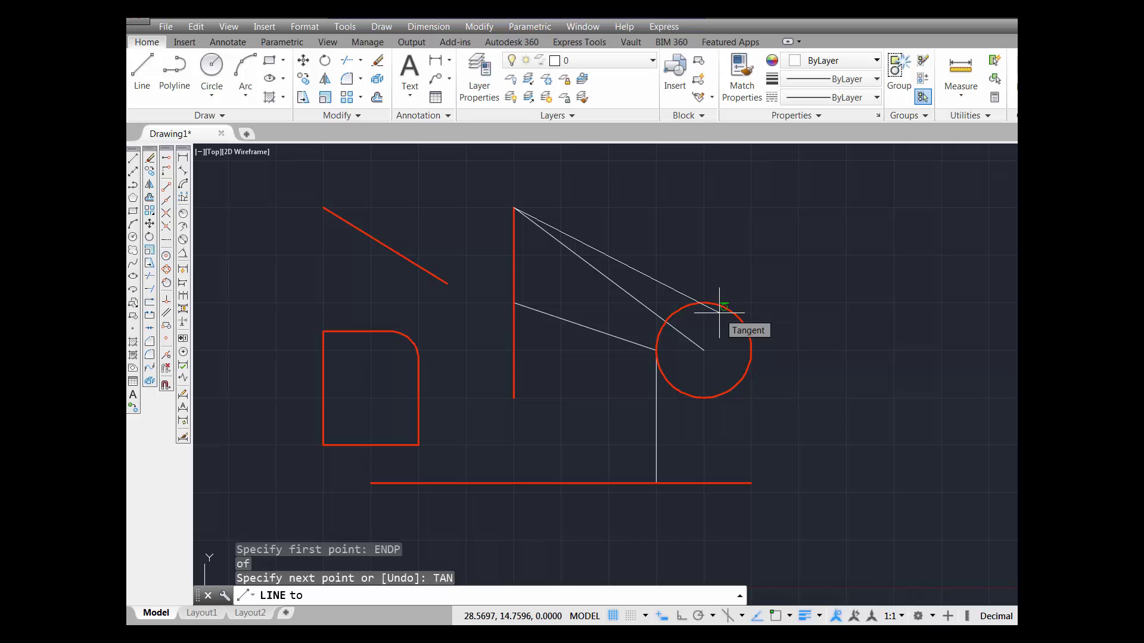
click(720, 309)
right_click(799, 260)
click(819, 268)
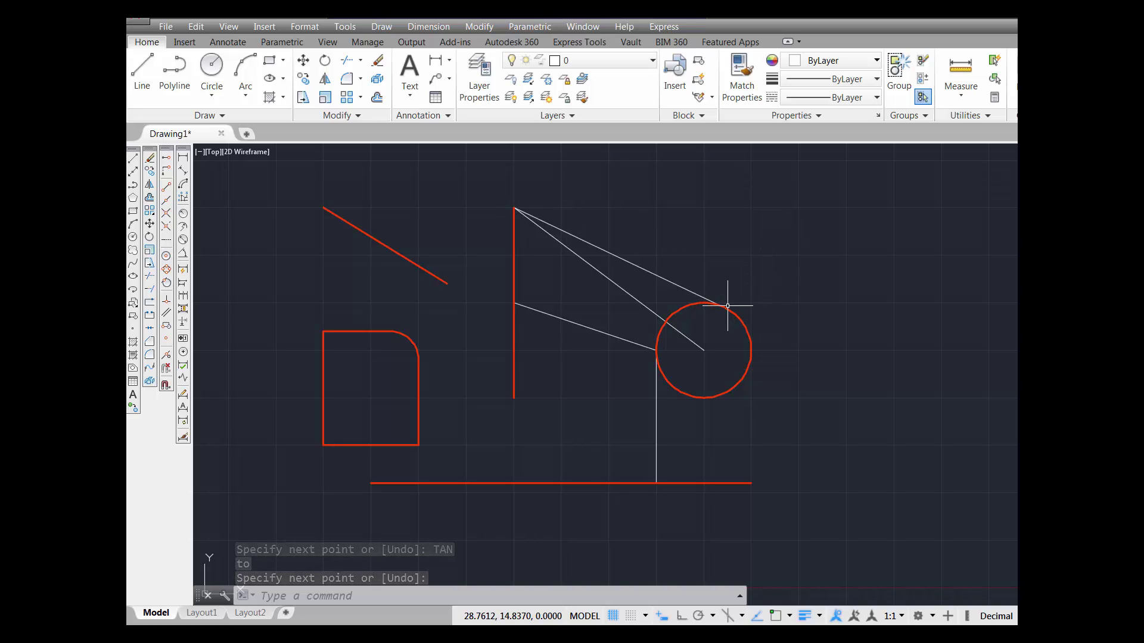
Erase the line tangent to the circle and the vertical white line between the circle and the horizontal red line
click(375, 58)
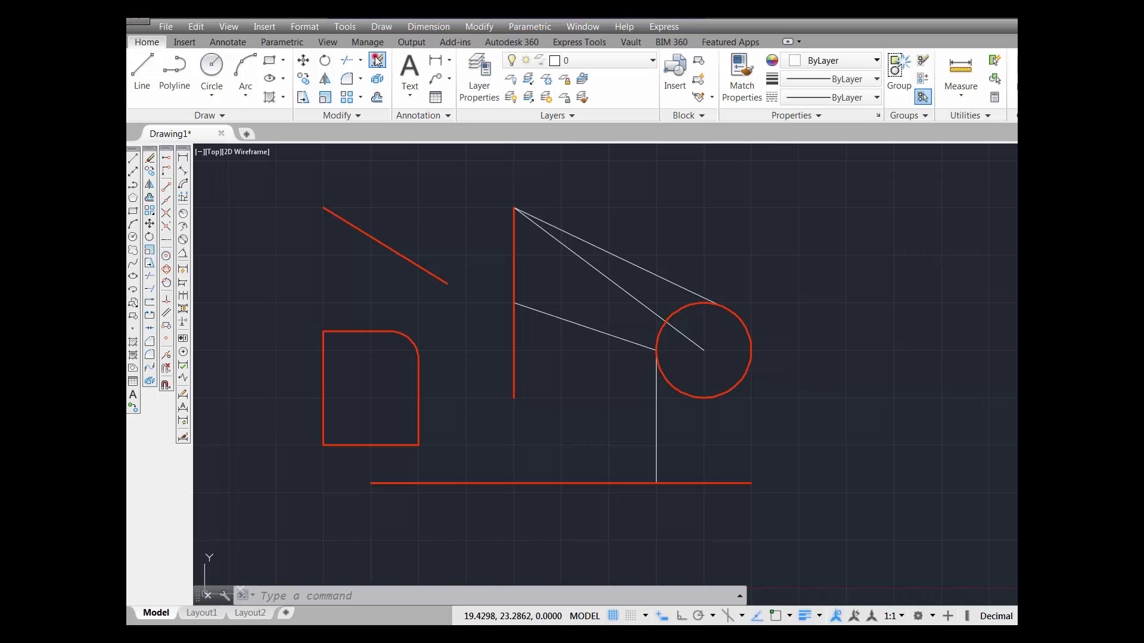
click(645, 271)
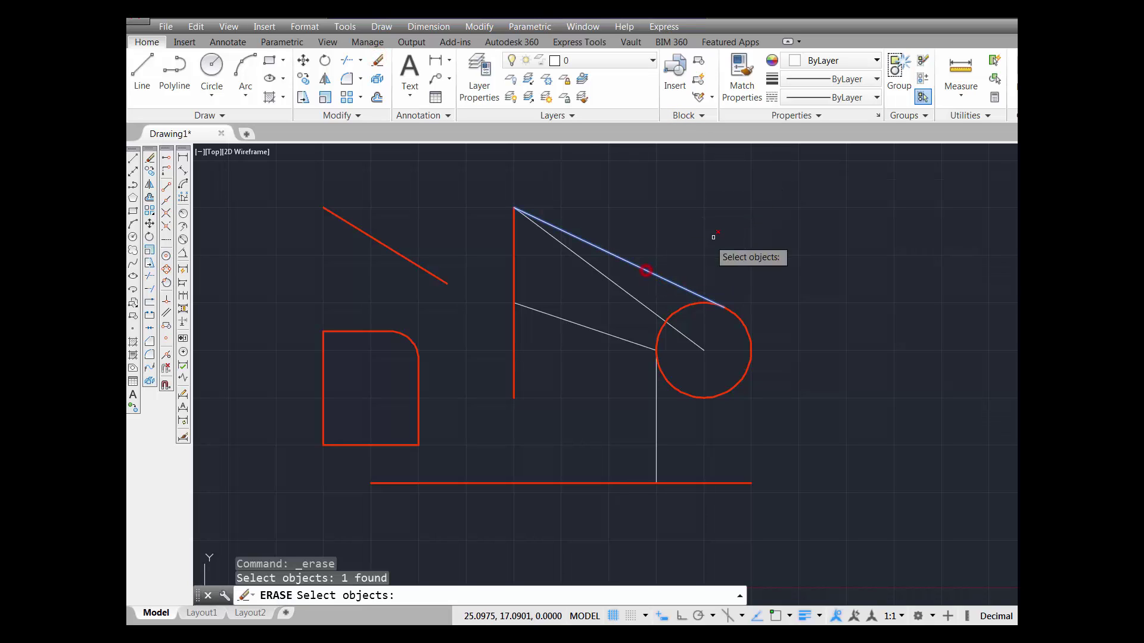
click(654, 398)
key(Return)
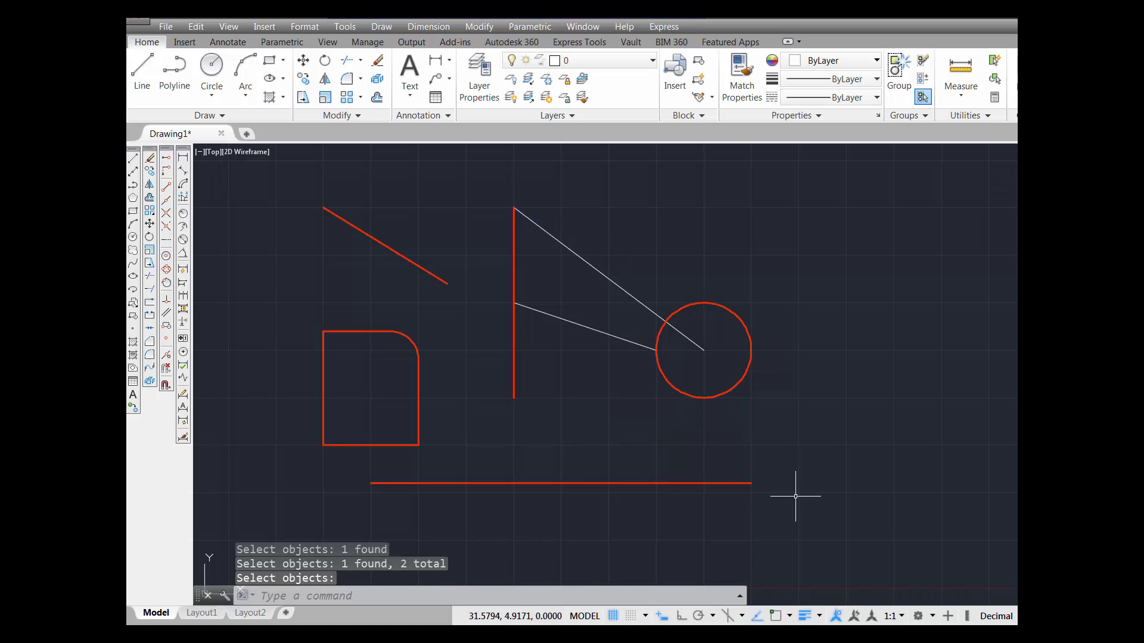
Turn on the Endpoint, Intersection, Perpendicular and Tangent running object snaps
click(790, 616)
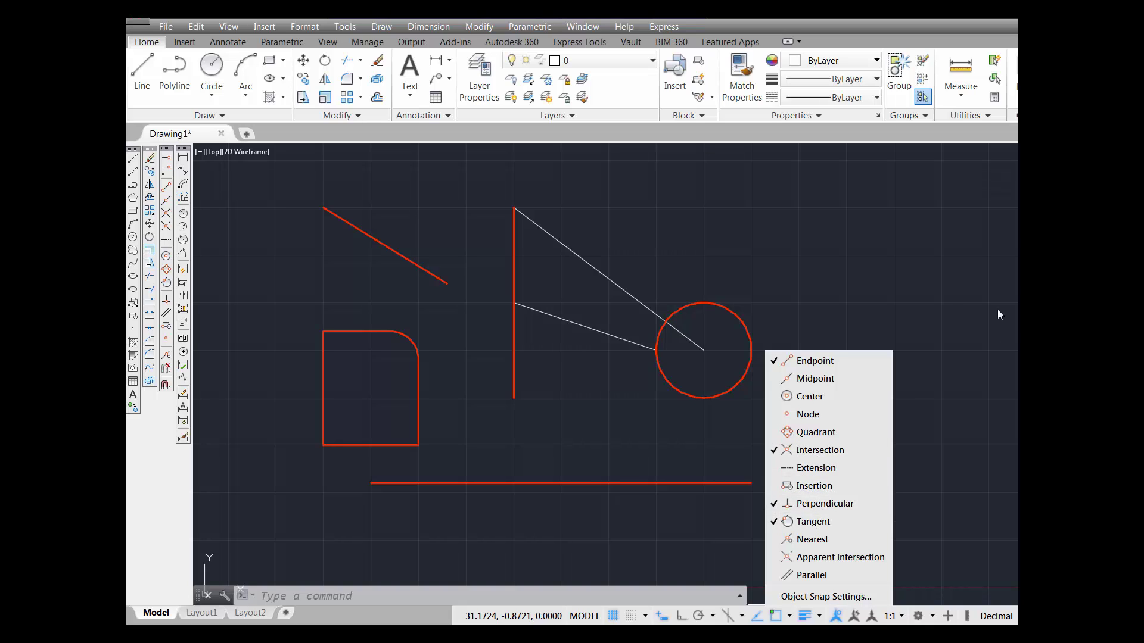
click(923, 292)
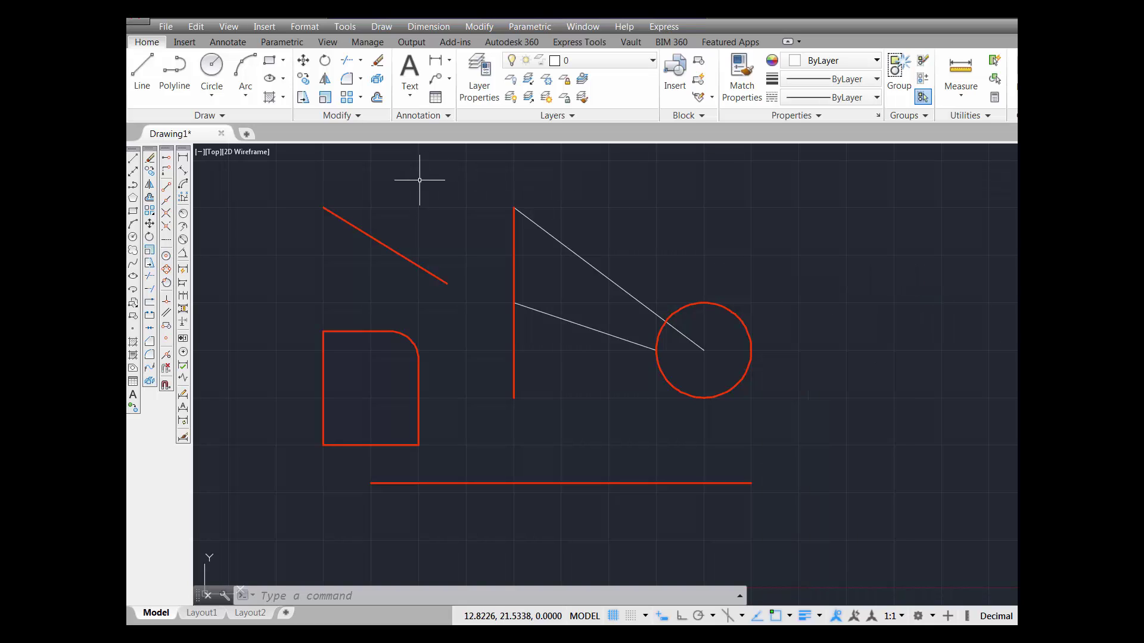
With the Endpoint snap turned off, draw a line from the lower white line's intersection with the circle perpendicular to the horizontal red line
click(137, 66)
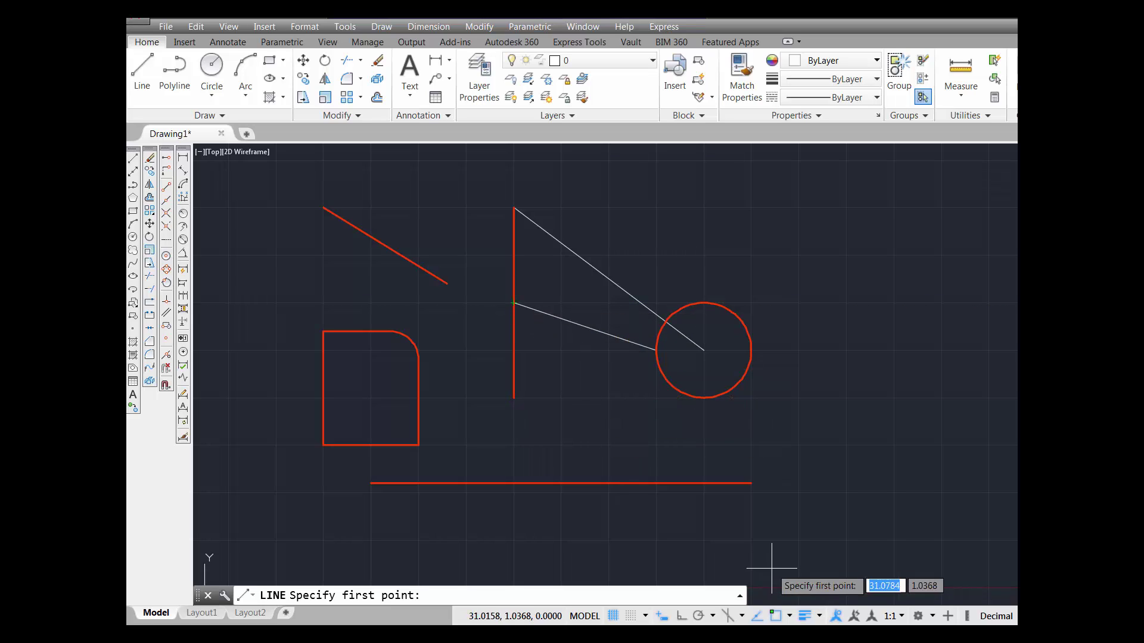
click(792, 617)
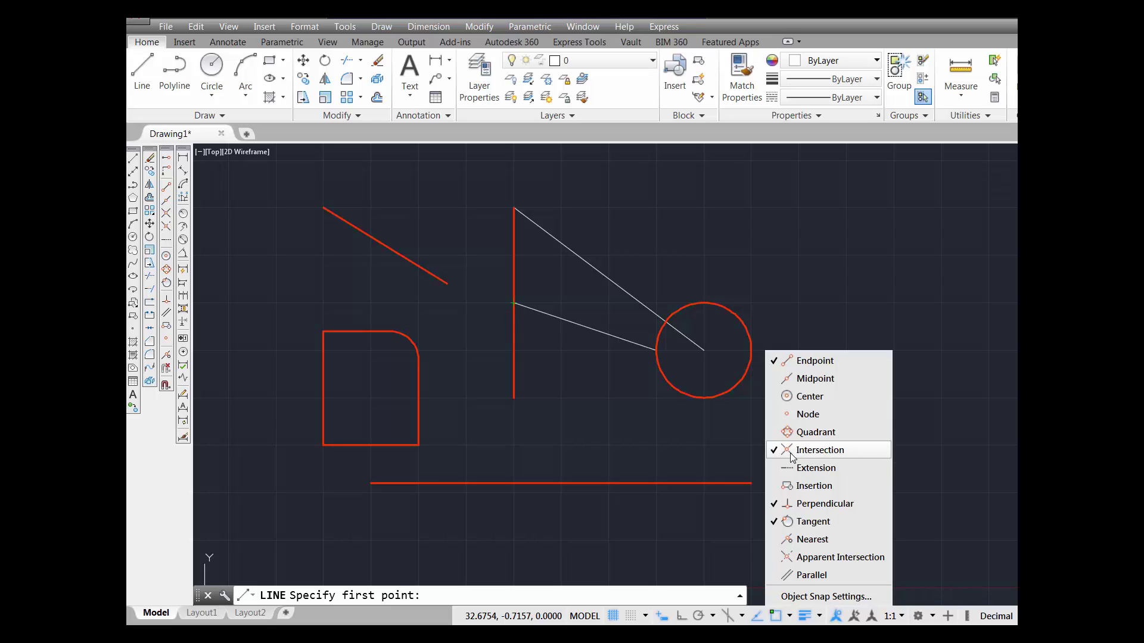
click(816, 361)
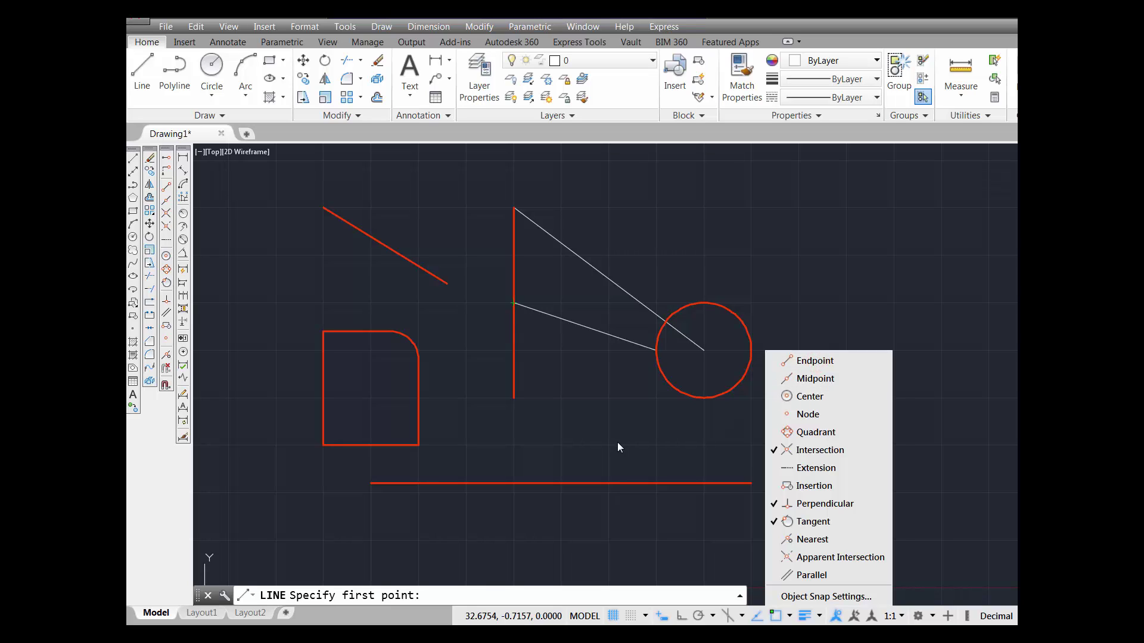
click(617, 442)
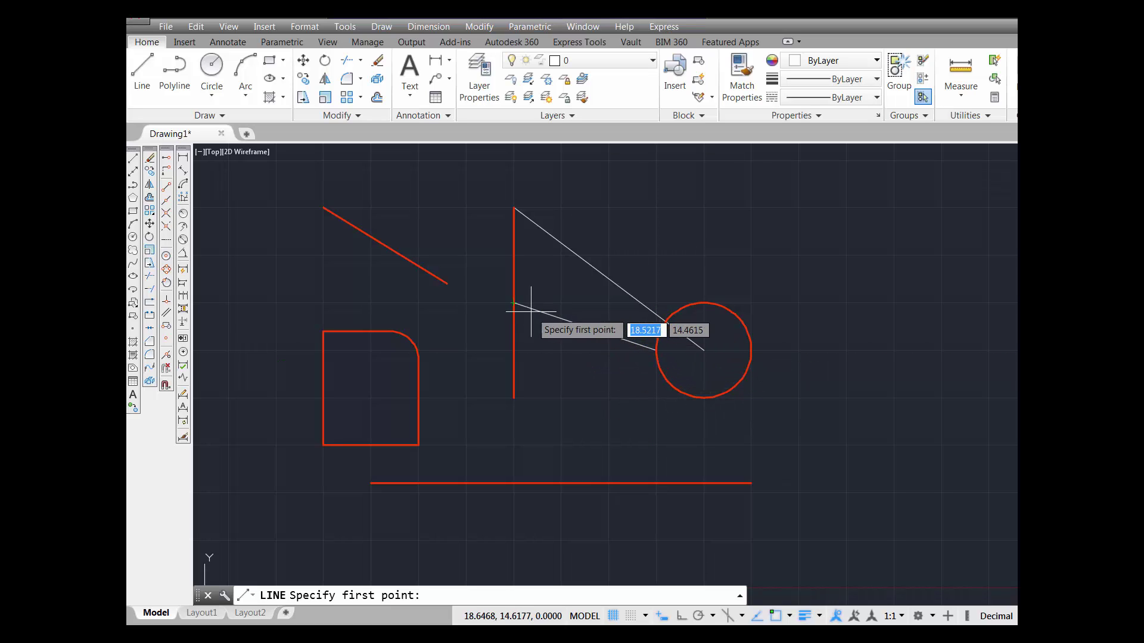
click(653, 353)
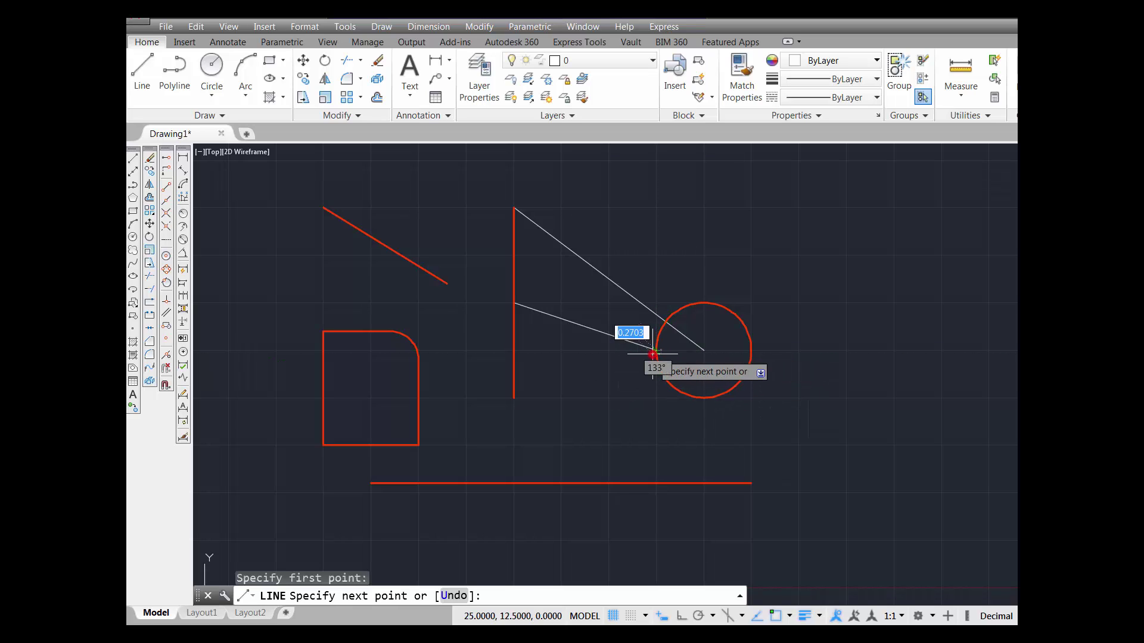
click(656, 482)
right_click(704, 457)
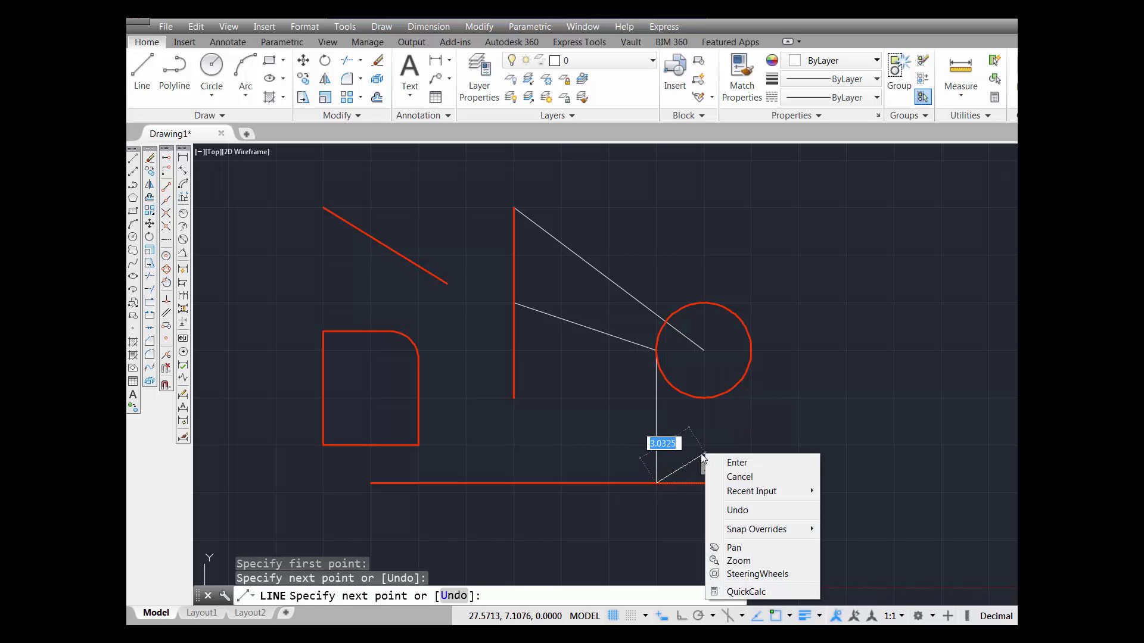
click(736, 462)
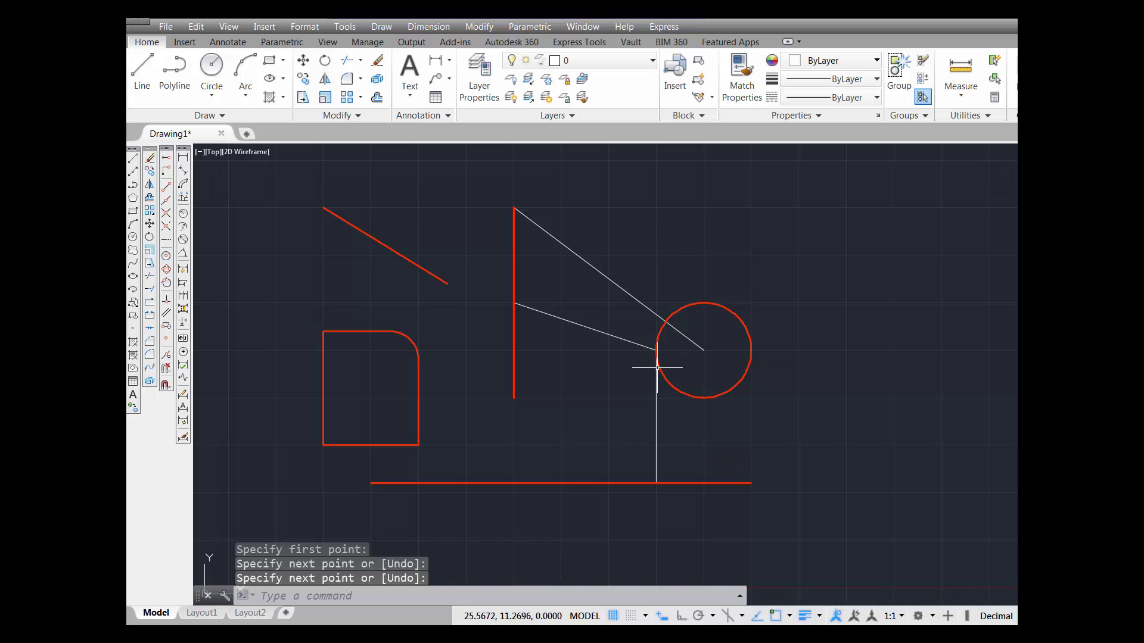
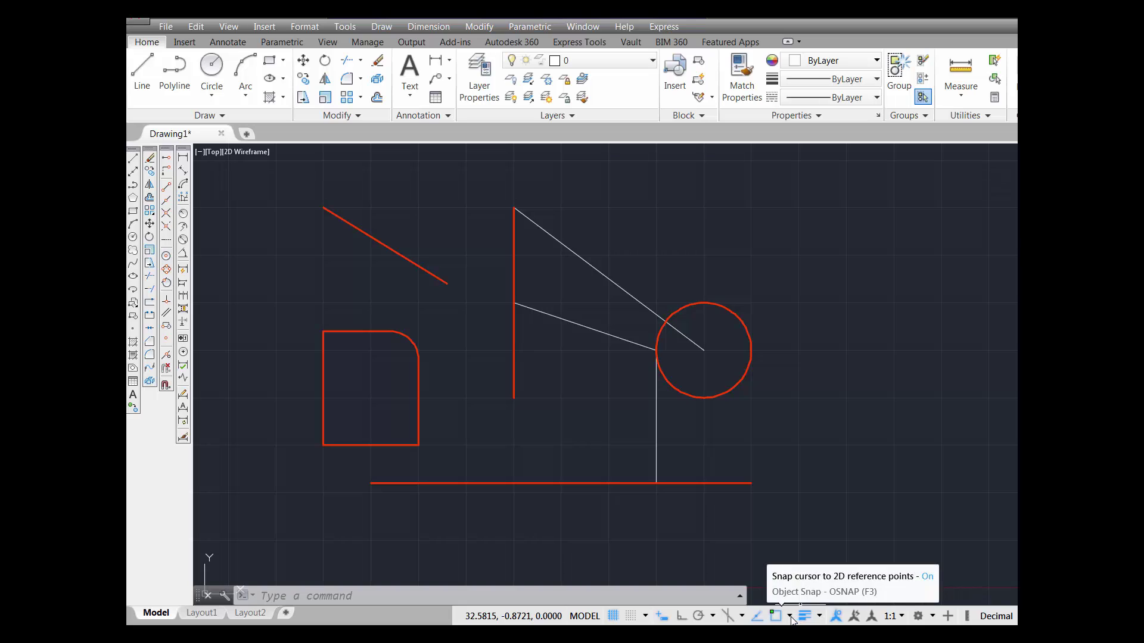
Turn the Endpoint snap back on and draw a line from the vertical red line's upper endpoint tangent to the circle's upper side
click(789, 616)
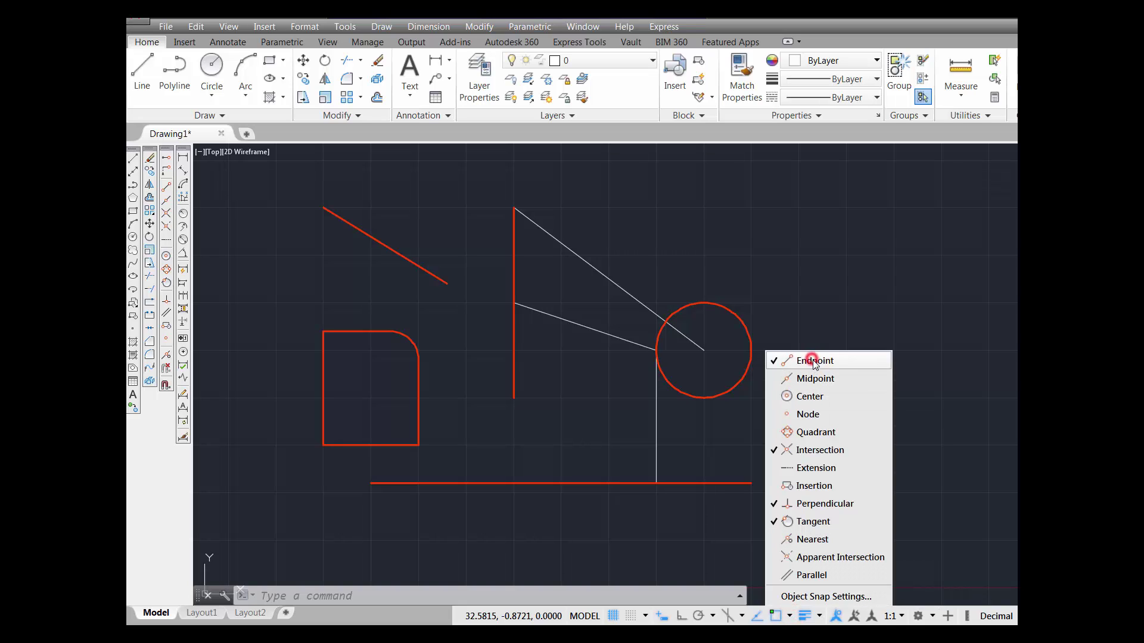
click(658, 248)
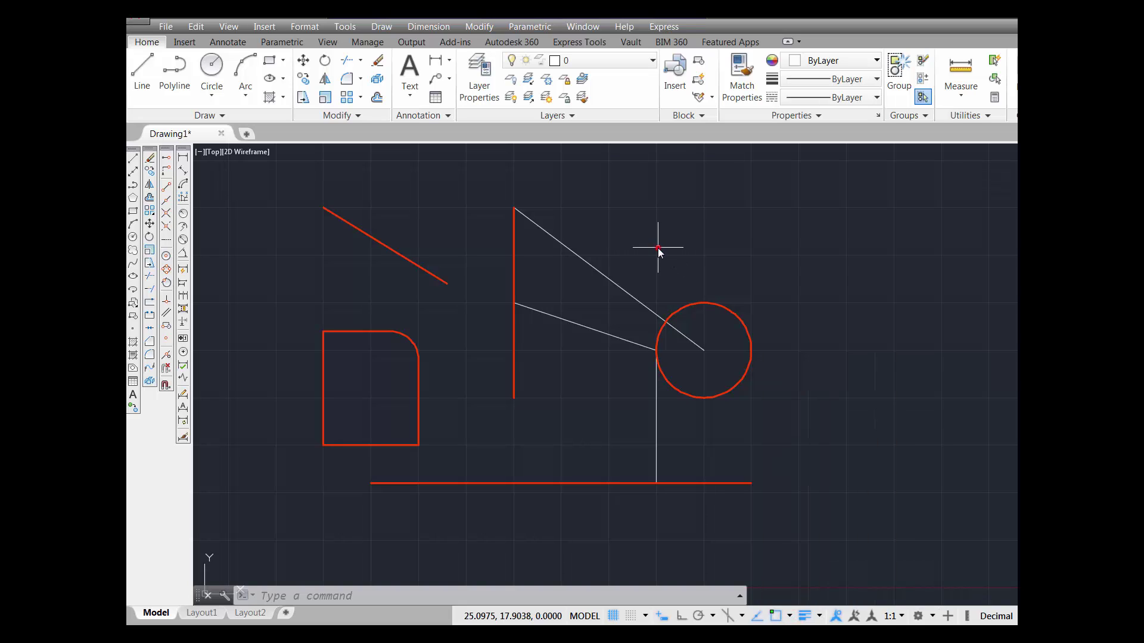
click(138, 67)
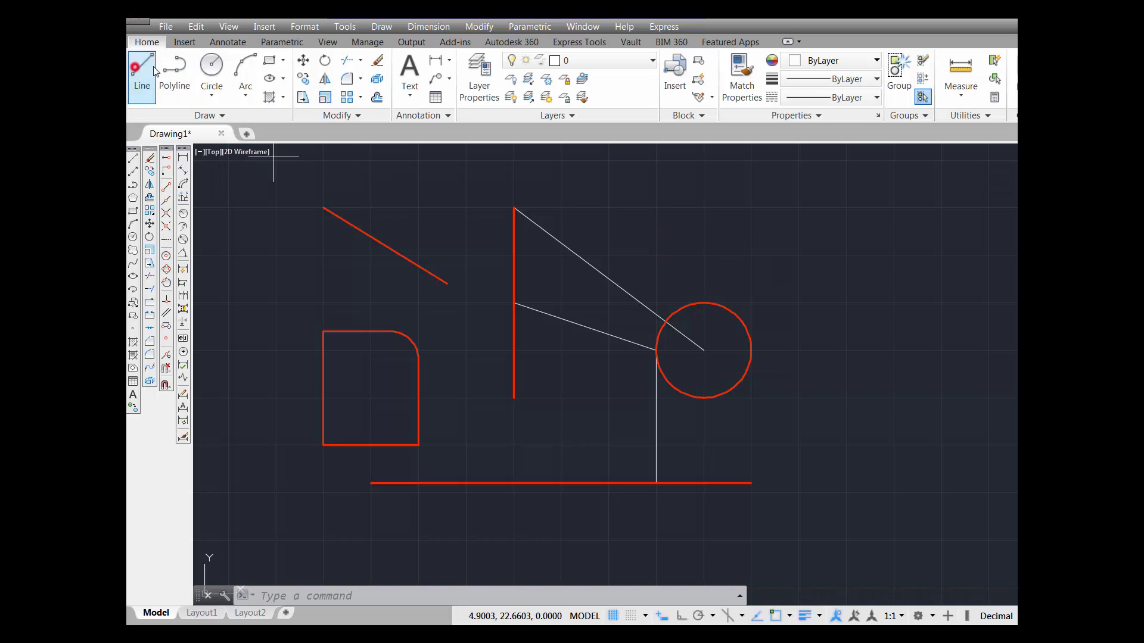
click(513, 208)
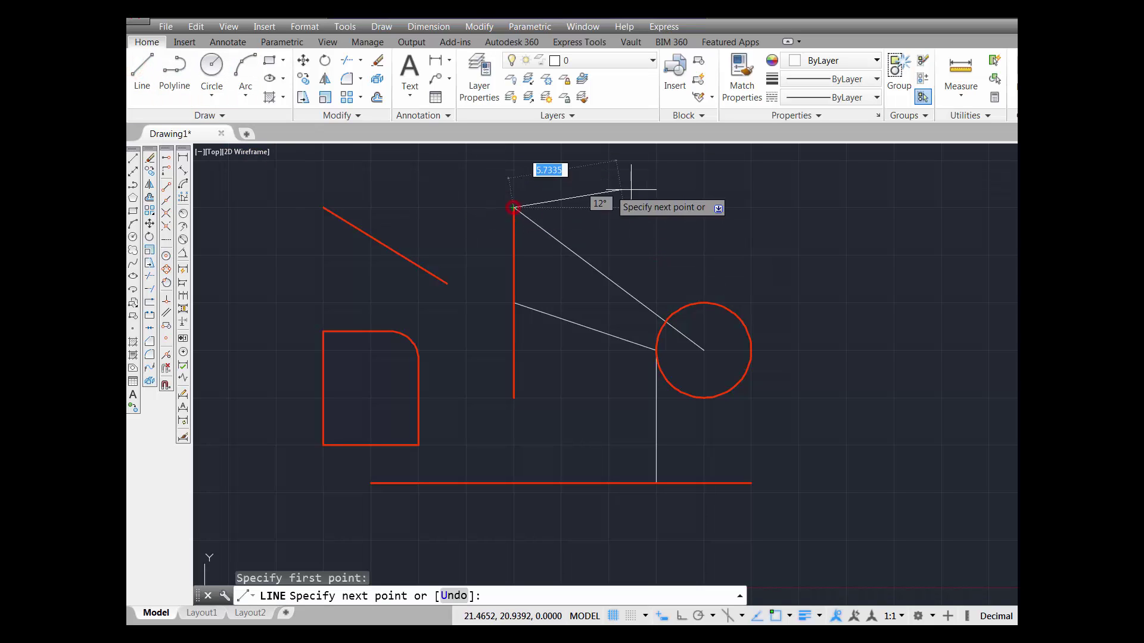
click(724, 303)
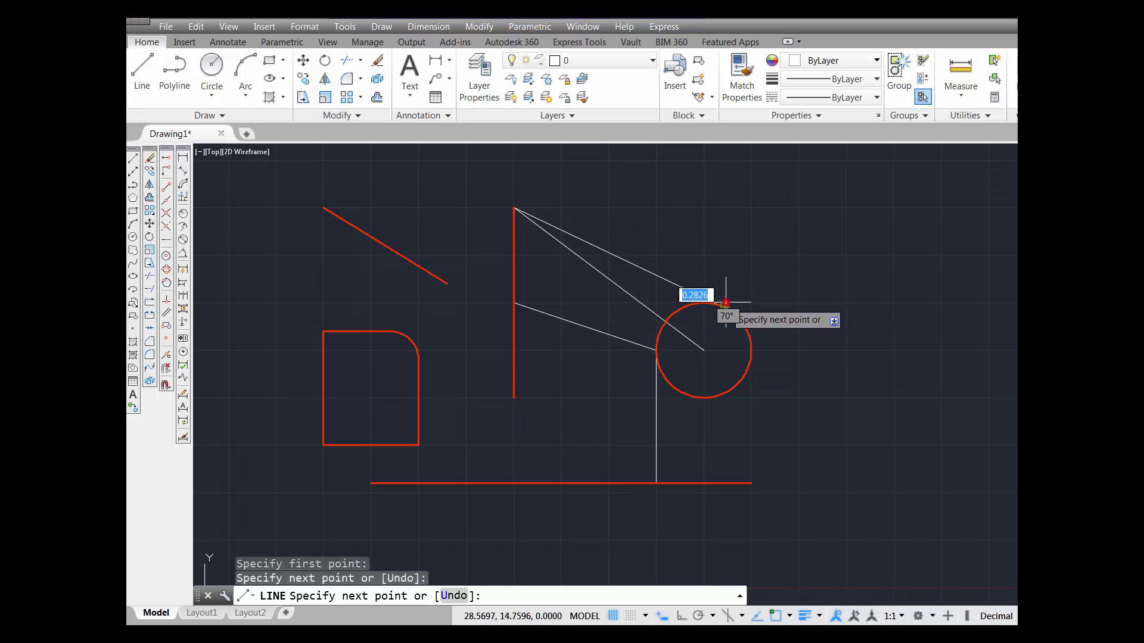
right_click(797, 266)
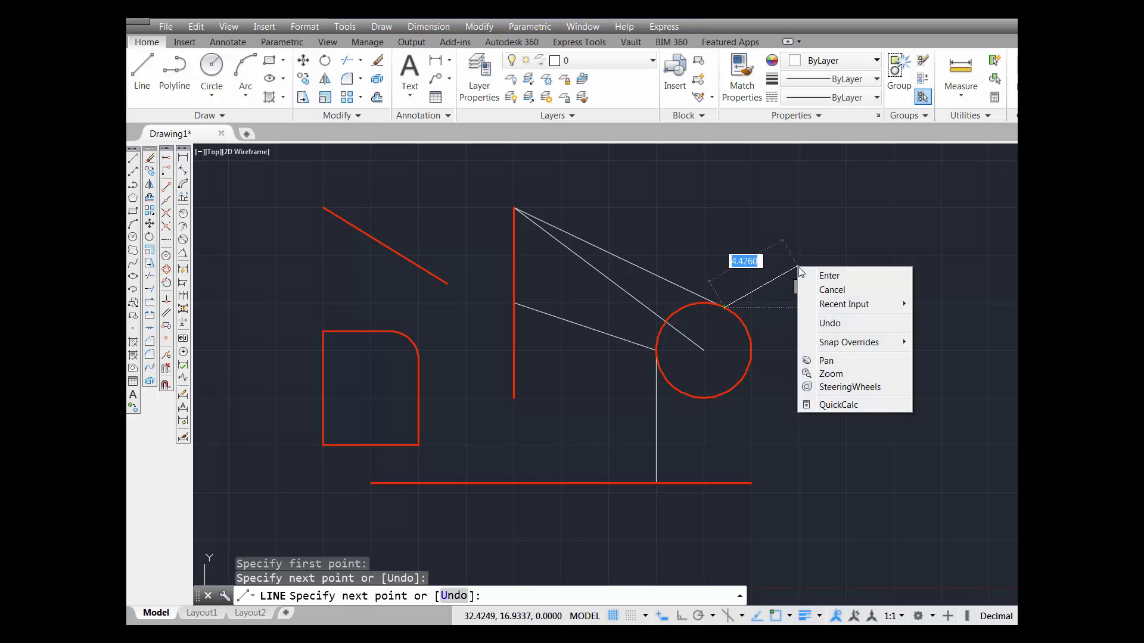
click(827, 276)
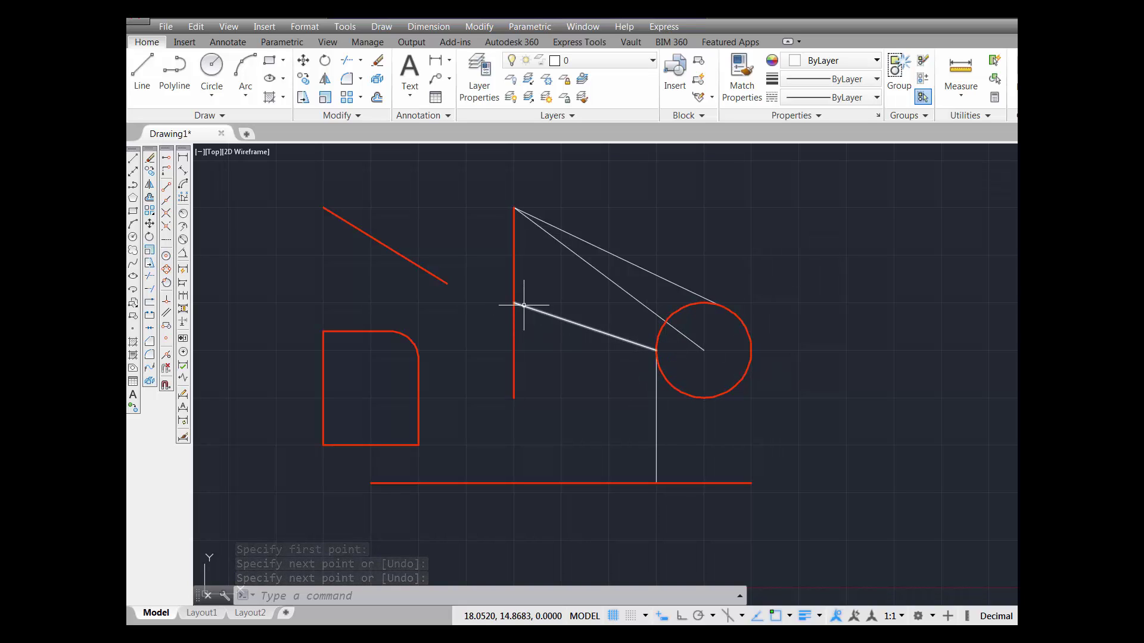
Start a new line with the Line command
mouse_move(523, 306)
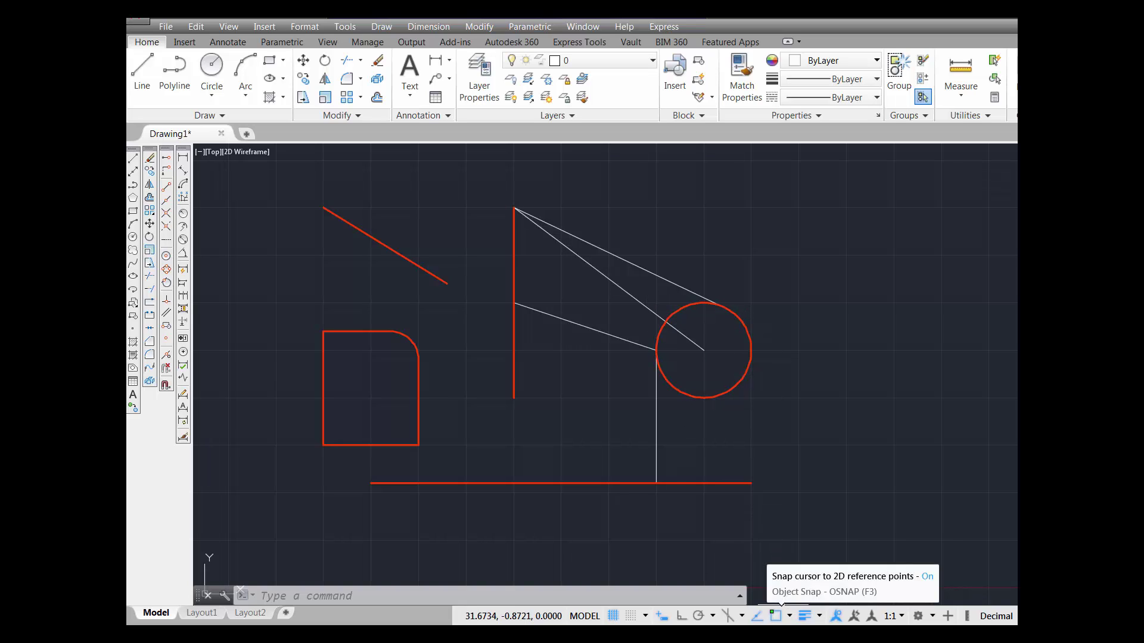
click(135, 67)
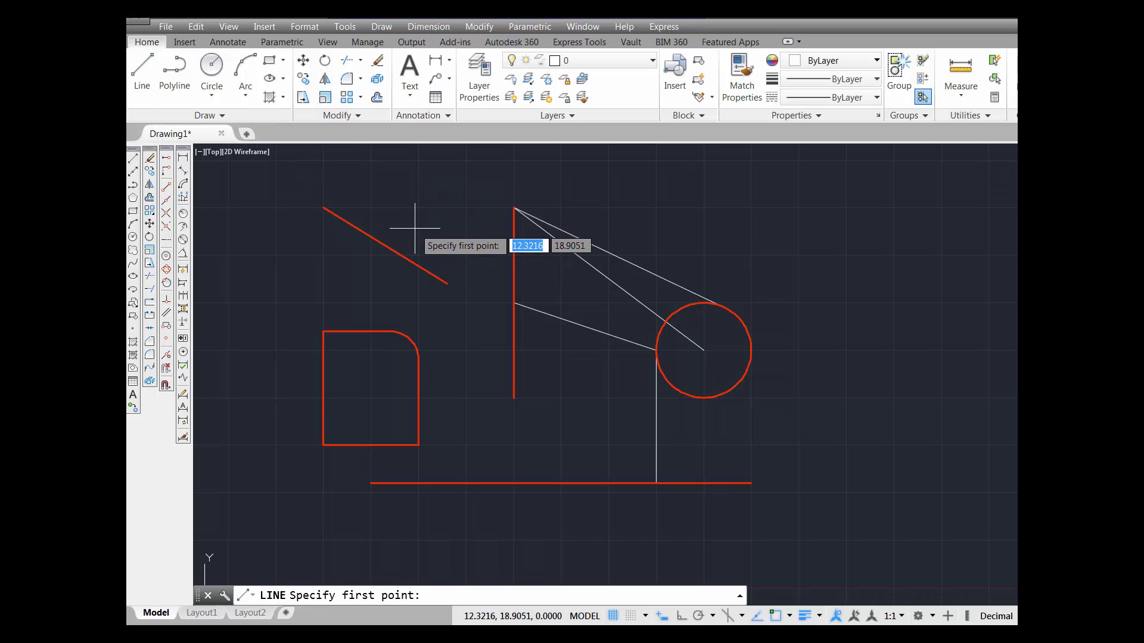